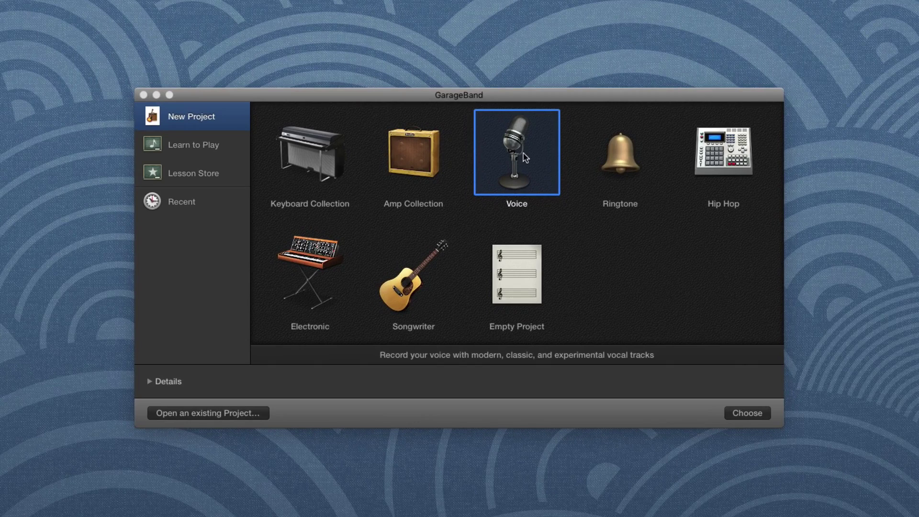
Create a new project from the Voice template and show the Voice patch list from User Patches
{"action": "left_click", "coordinate": [516, 156]}
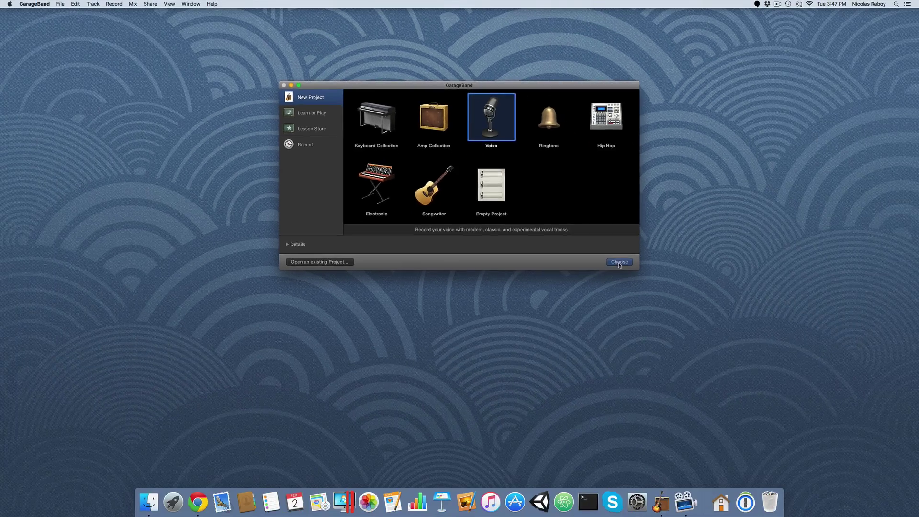
{"action": "left_click", "coordinate": [745, 414]}
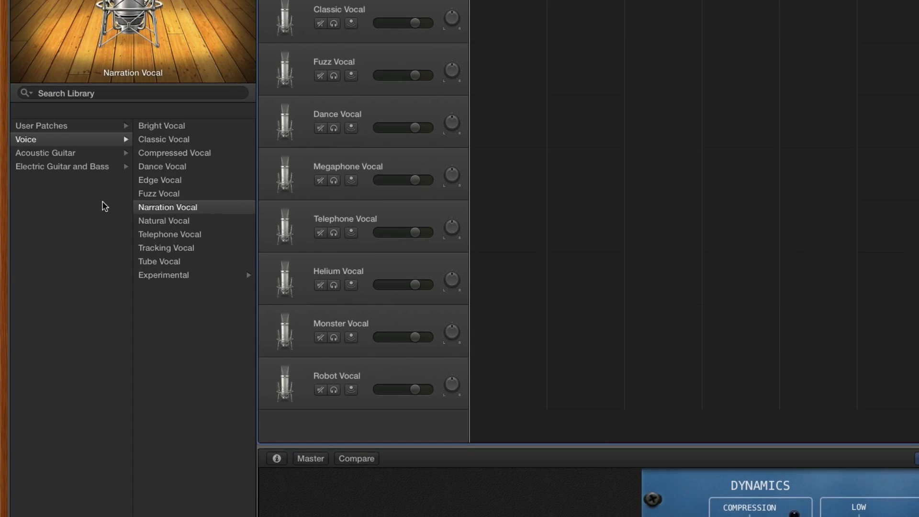
{"action": "left_click", "coordinate": [57, 127]}
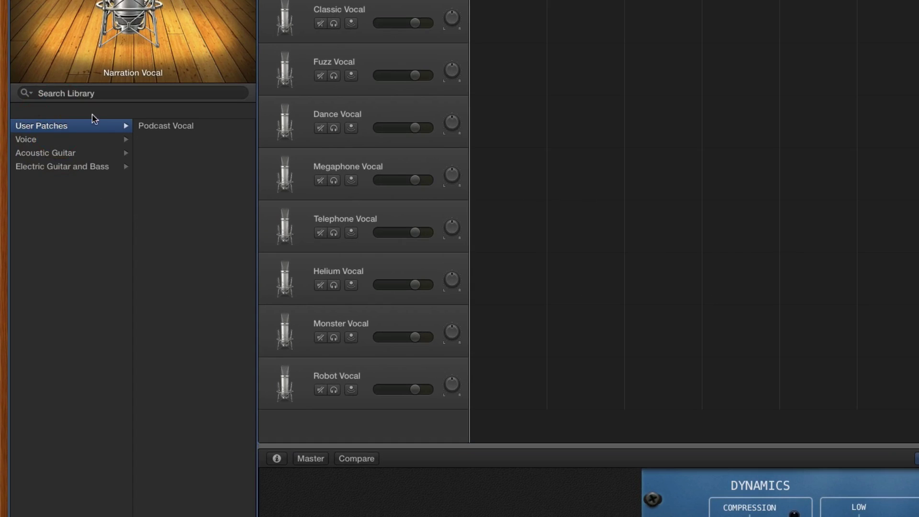
{"action": "left_click", "coordinate": [46, 139]}
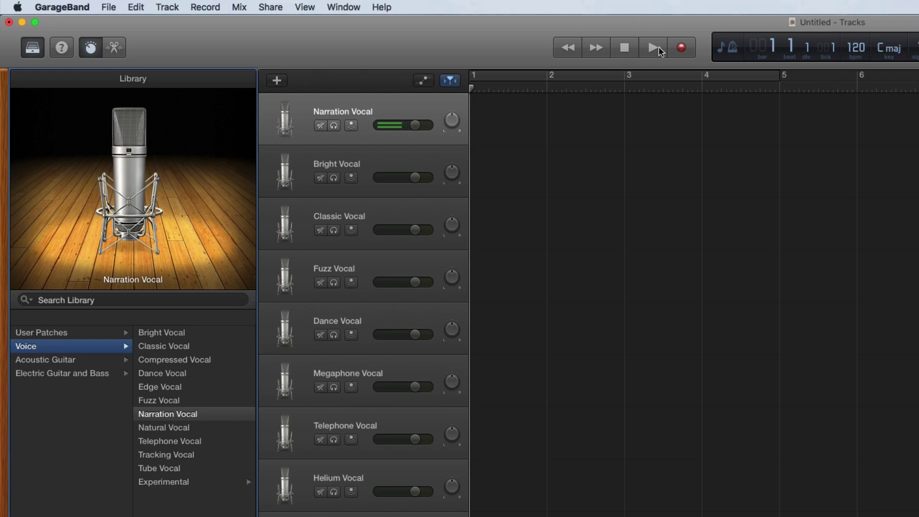
Record a short narration take on Narration Vocal, then play Narration Vocal#01 from the start
{"action": "left_click", "coordinate": [683, 48]}
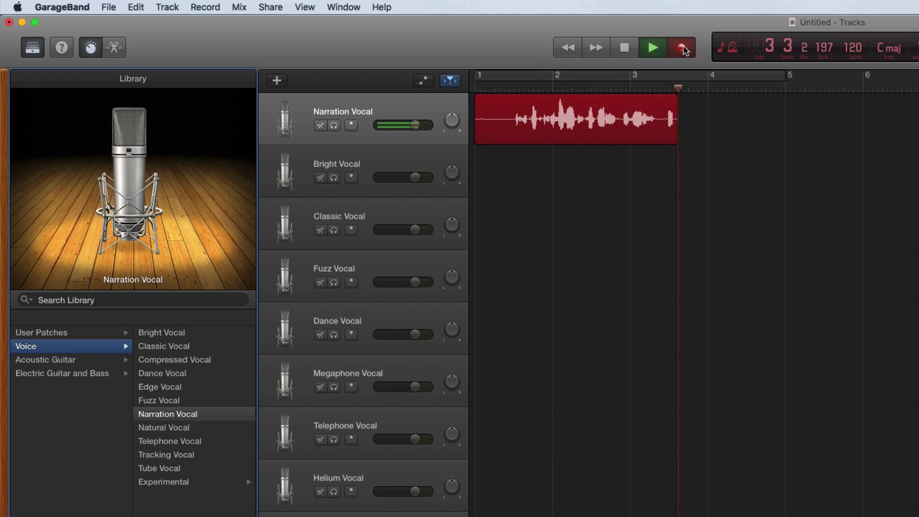
{"action": "left_click", "coordinate": [625, 48]}
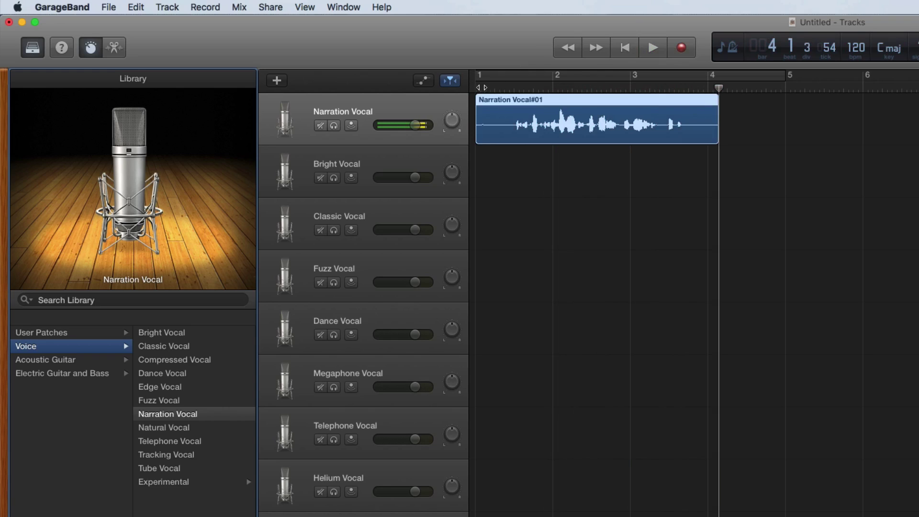
{"action": "left_click", "coordinate": [635, 48]}
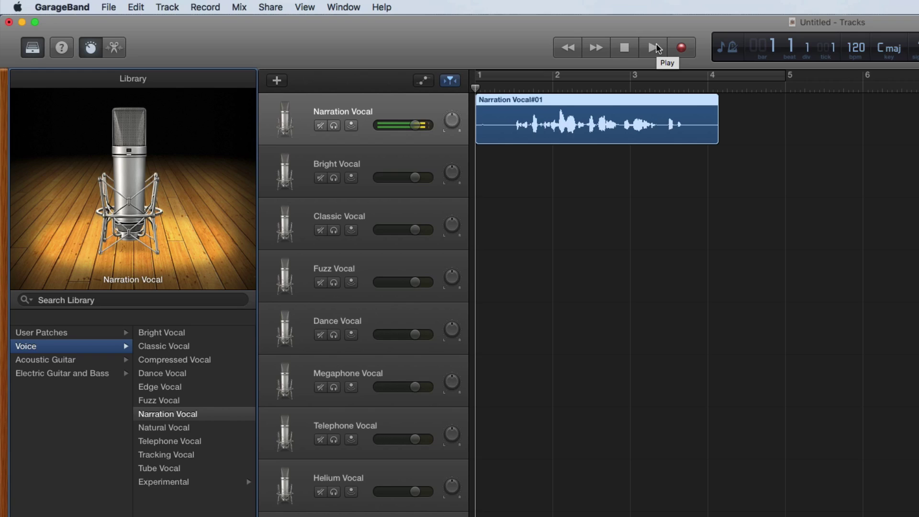
{"action": "left_click", "coordinate": [653, 48]}
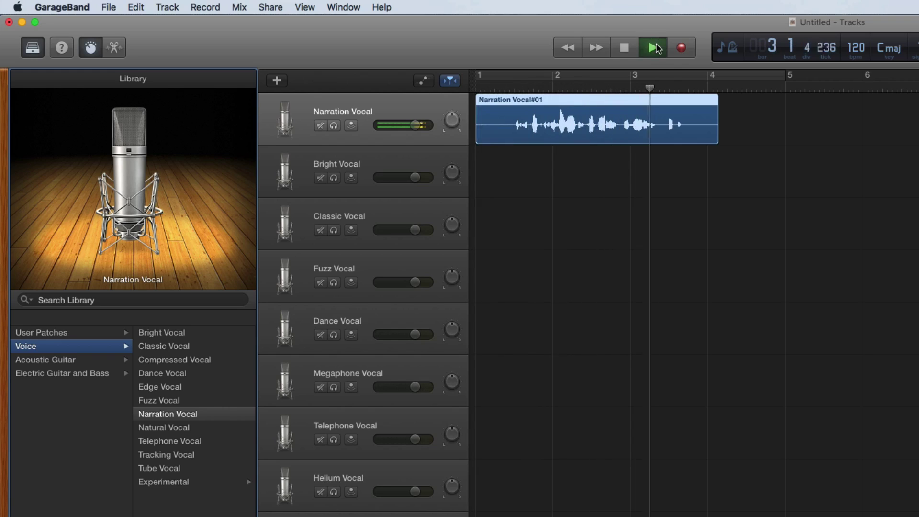
{"action": "left_click", "coordinate": [624, 48]}
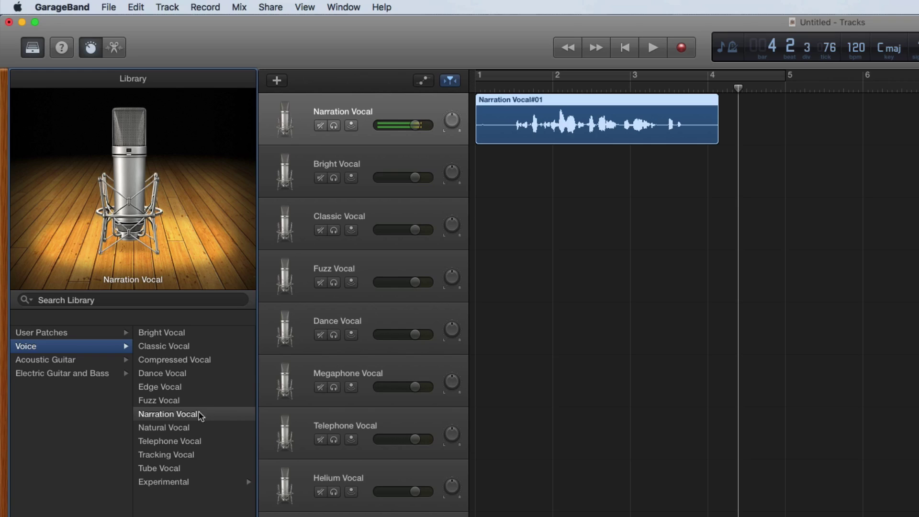
Apply the Natural Vocal patch to the narration track and replay the clip from the beginning
{"action": "left_click", "coordinate": [164, 428]}
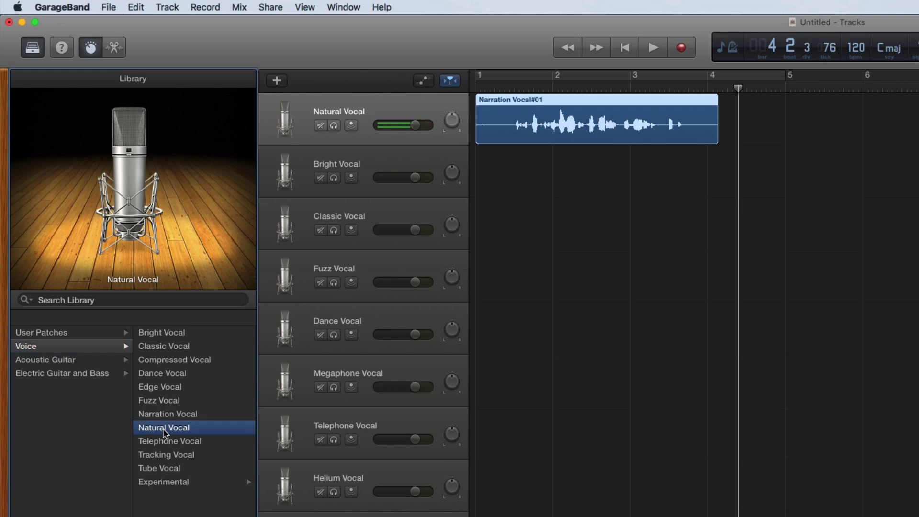
{"action": "left_click", "coordinate": [623, 48]}
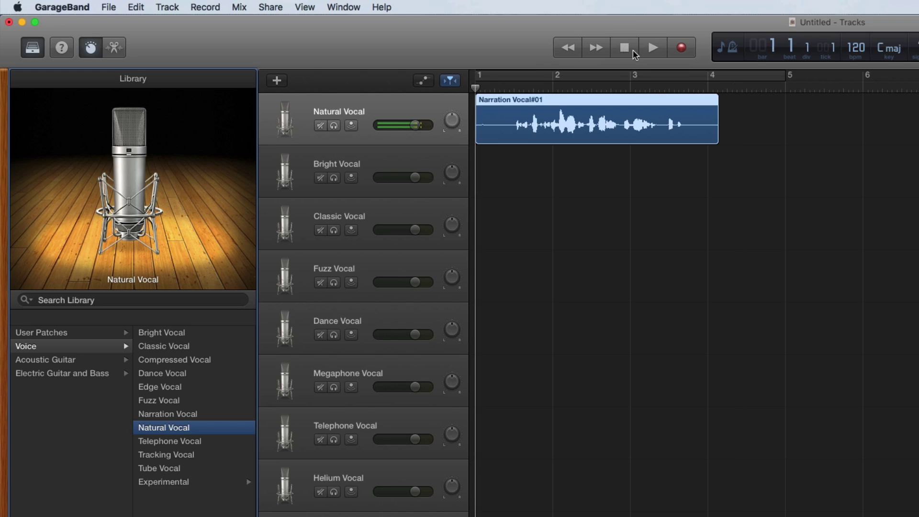
{"action": "left_click", "coordinate": [655, 49]}
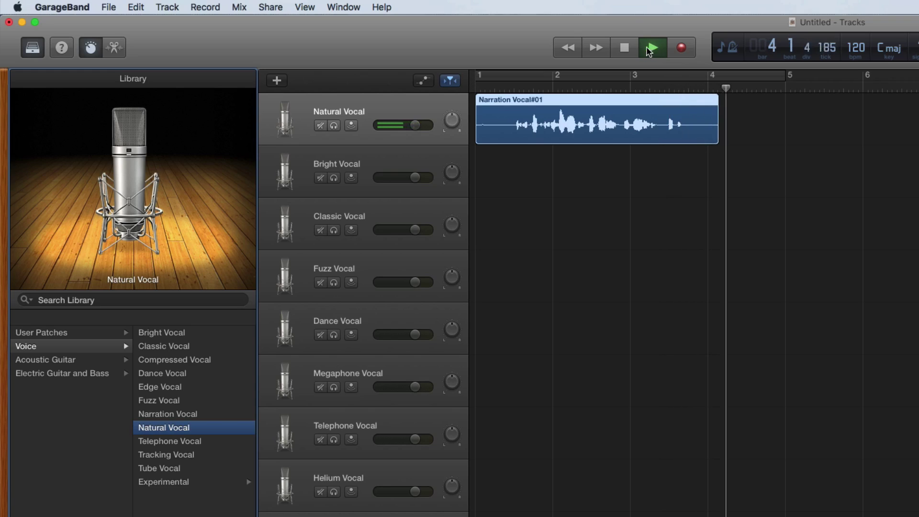
{"action": "left_click", "coordinate": [625, 47]}
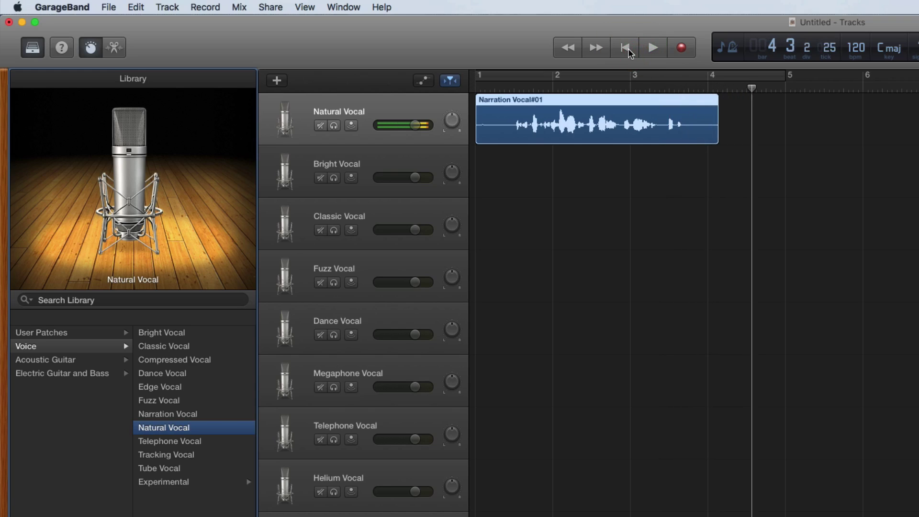
{"action": "left_click", "coordinate": [624, 47]}
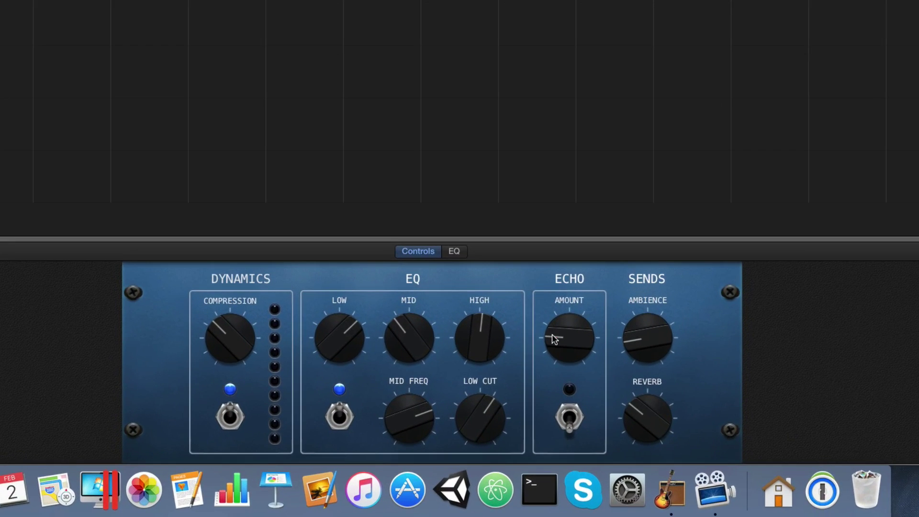
Turn the Echo Amount and Sends Reverb knobs down low in Smart Controls
{"action": "left_click_drag", "start_coordinate": [554, 338], "coordinate": [566, 410]}
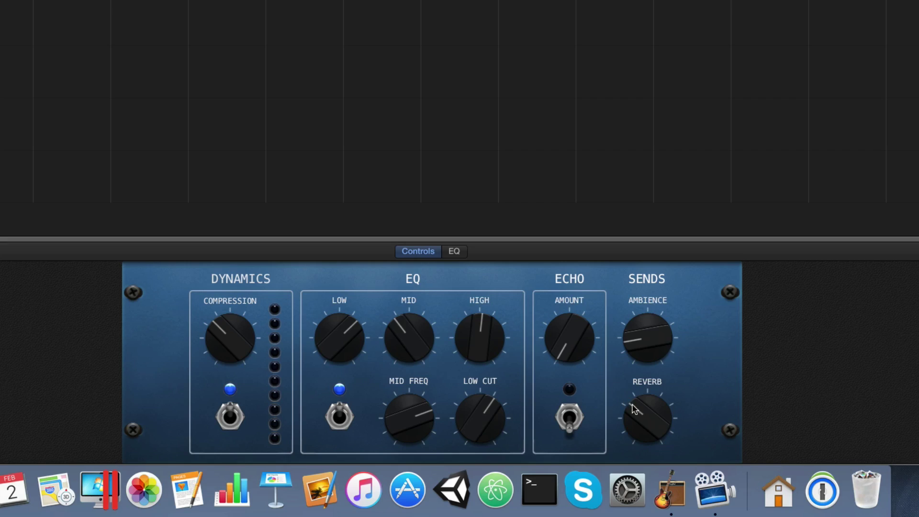
{"action": "left_click_drag", "start_coordinate": [635, 412], "coordinate": [679, 497]}
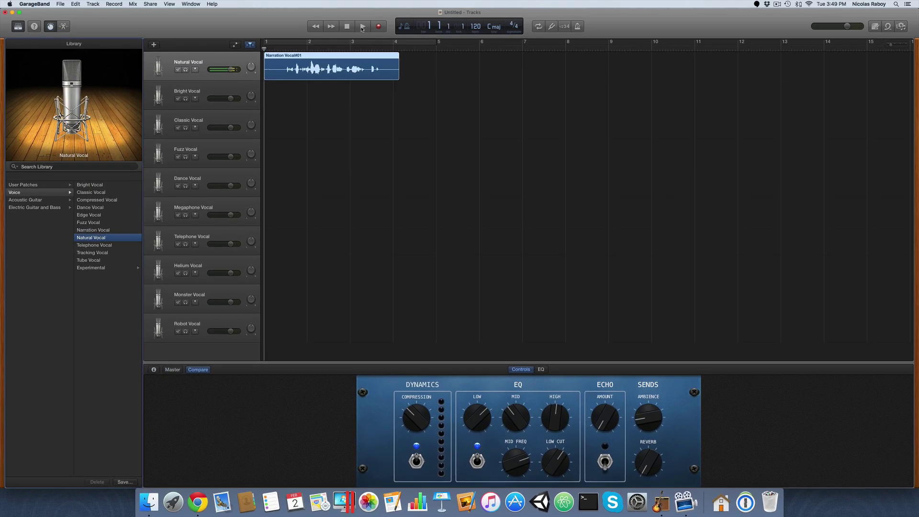
Audition the adjusted effects, then switch to the Podcast Vocal user patch, discarding the Natural Vocal changes
{"action": "left_click", "coordinate": [361, 27]}
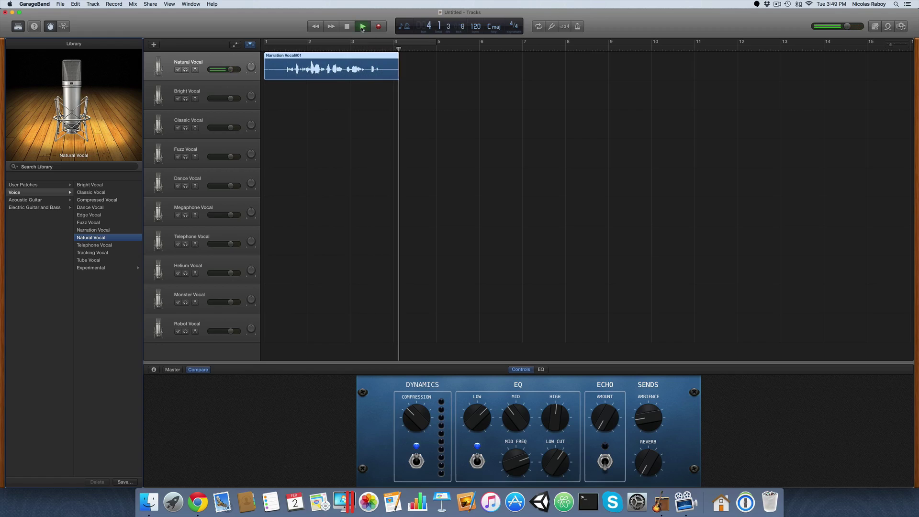
{"action": "left_click", "coordinate": [346, 27]}
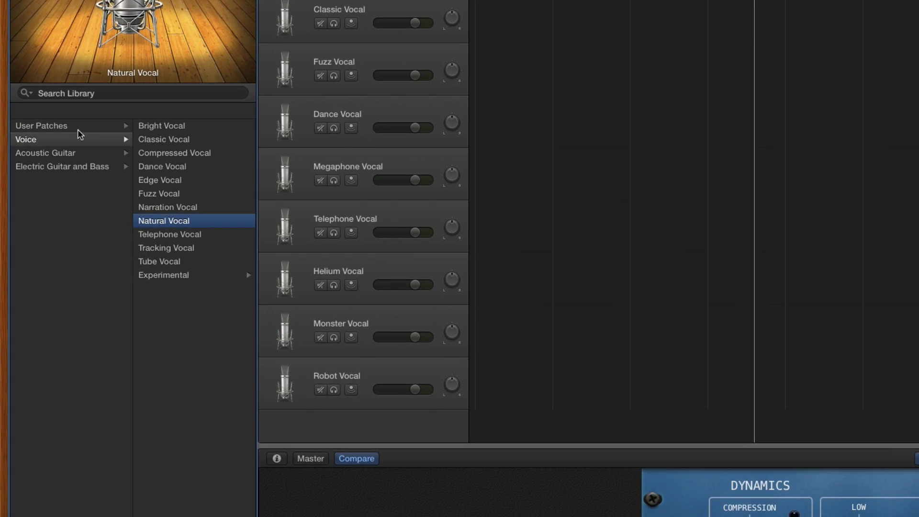
{"action": "left_click", "coordinate": [78, 130]}
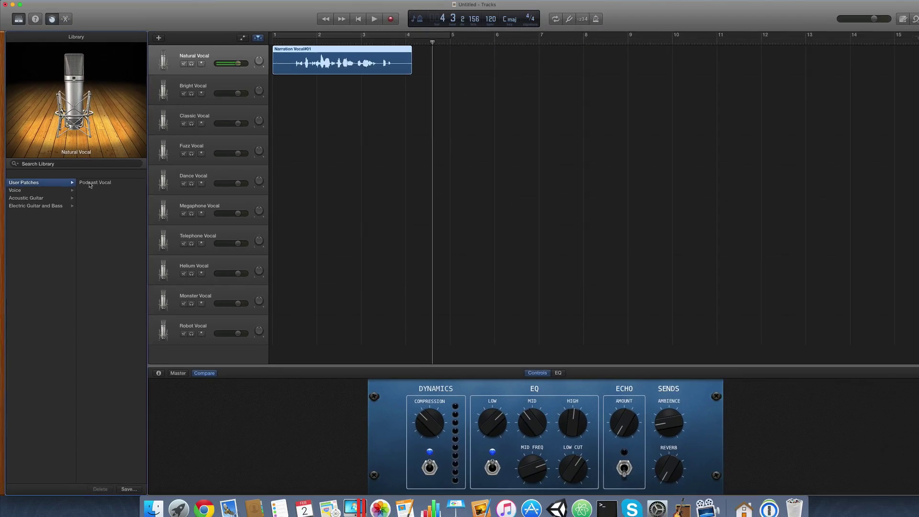
{"action": "left_click", "coordinate": [157, 131]}
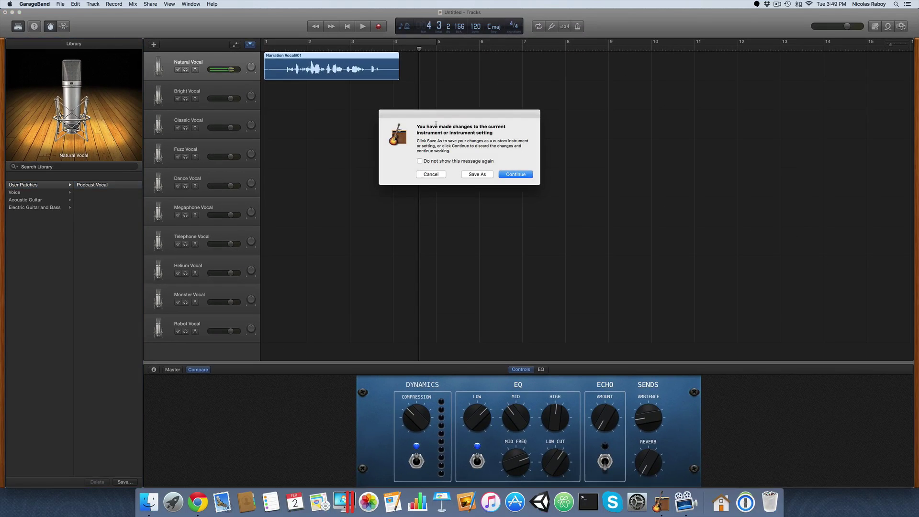
{"action": "left_click", "coordinate": [515, 174]}
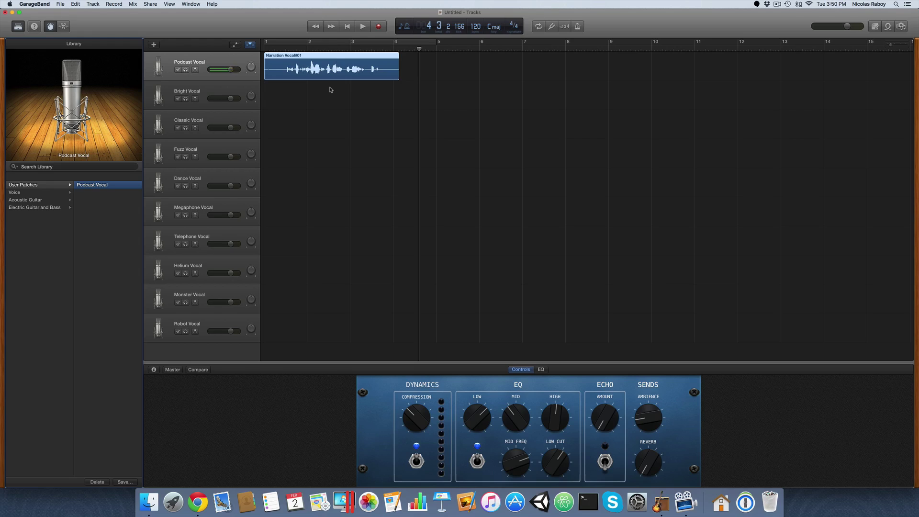
Zoom in, split the narration region at the playhead, and move the second part later
{"action": "key", "text": "super+Right"}
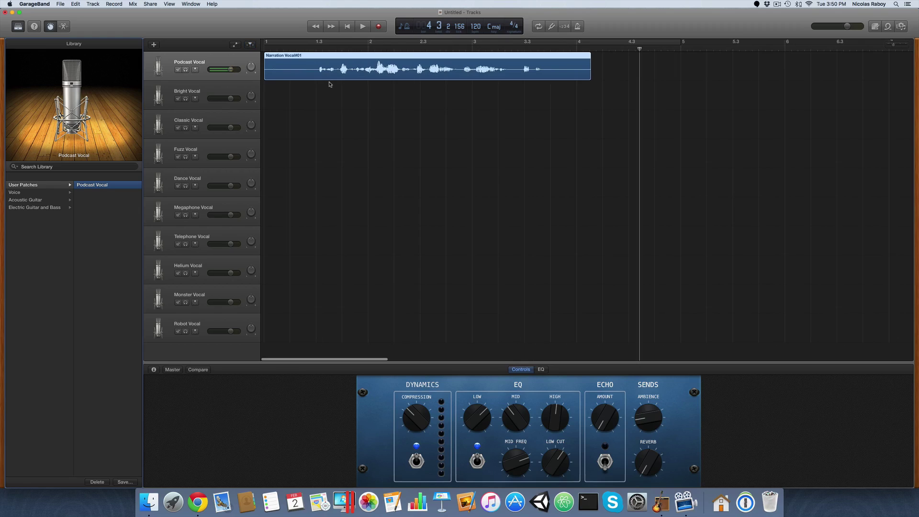
{"action": "key", "text": "super+Right"}
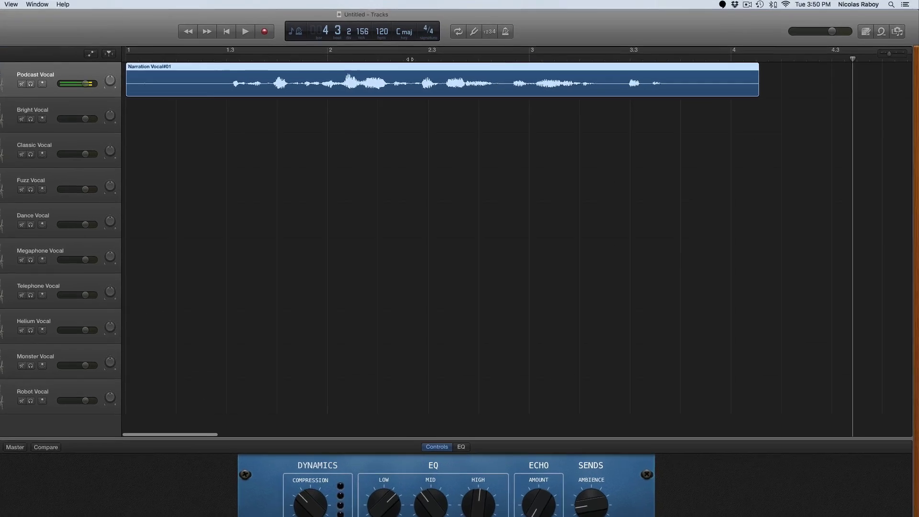
{"action": "left_click", "coordinate": [503, 49]}
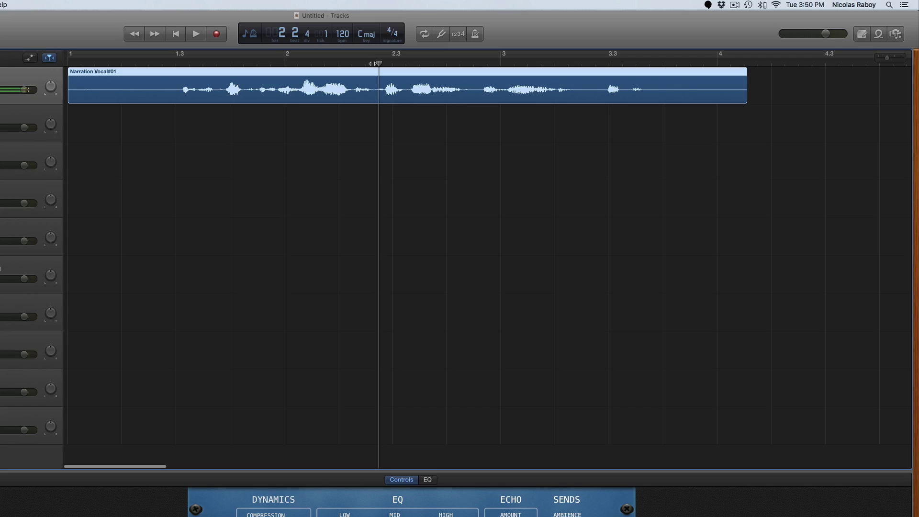
{"action": "key", "text": "super+t"}
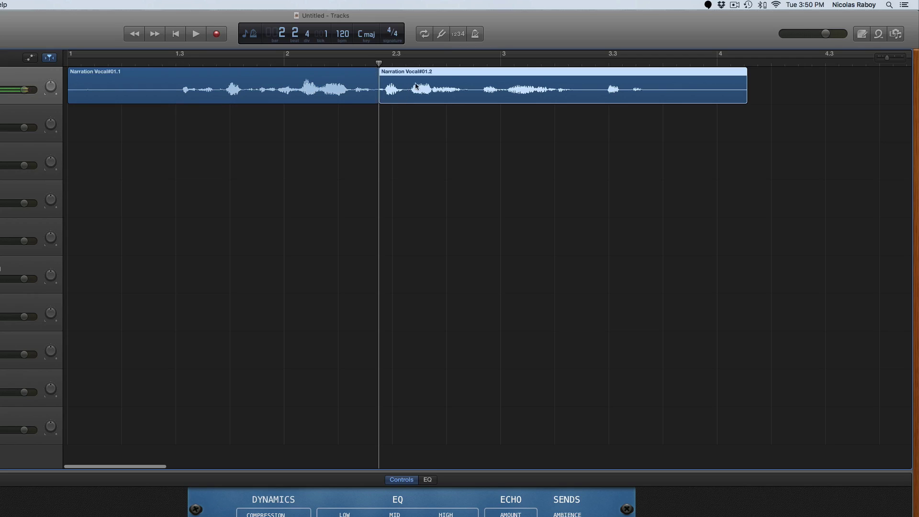
{"action": "left_click_drag", "start_coordinate": [447, 76], "coordinate": [473, 73]}
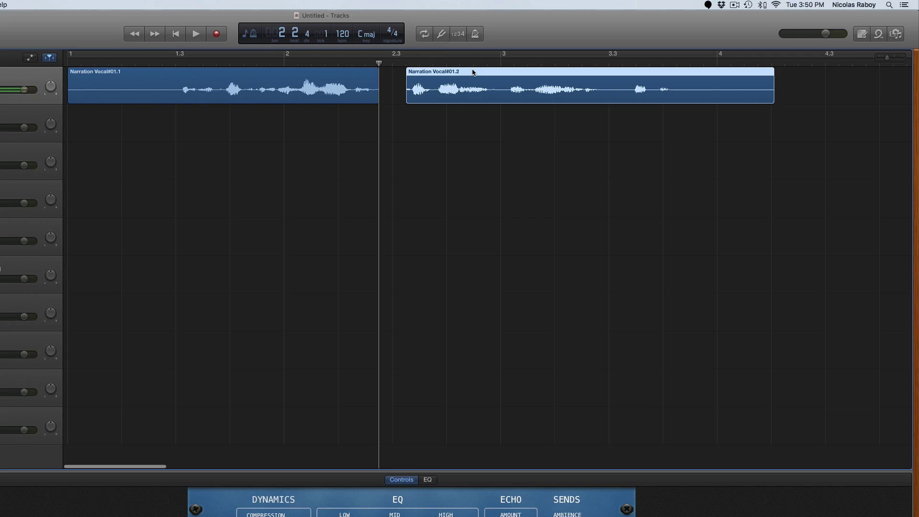
Split the second part again and rearrange #01.3 and #01.4, placing #01.4 near bar 3.3
{"action": "left_click", "coordinate": [473, 62]}
{"action": "key", "text": "super+t"}
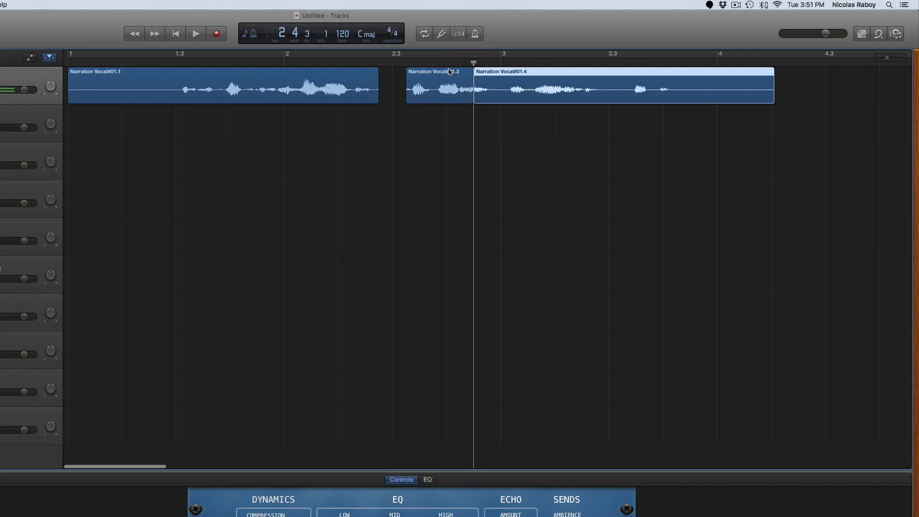
{"action": "left_click", "coordinate": [444, 74]}
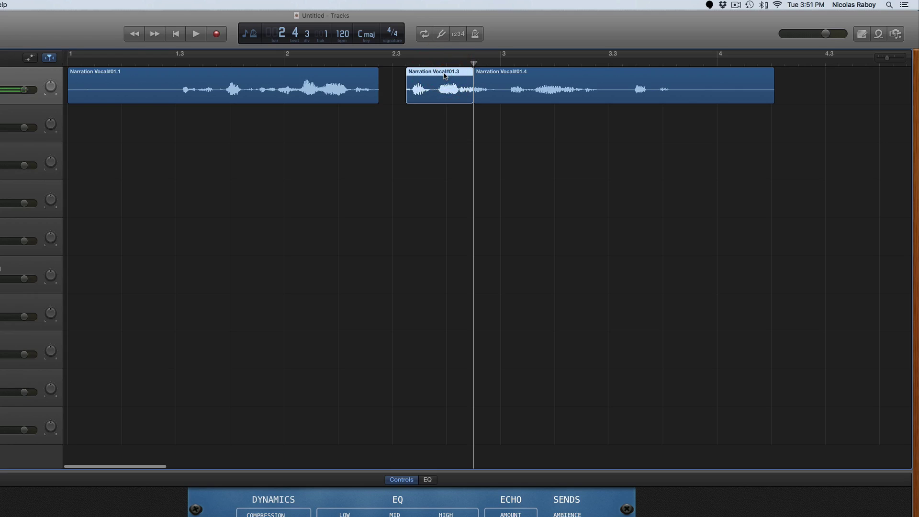
{"action": "left_click_drag", "start_coordinate": [444, 74], "coordinate": [409, 71]}
{"action": "left_click", "coordinate": [512, 75]}
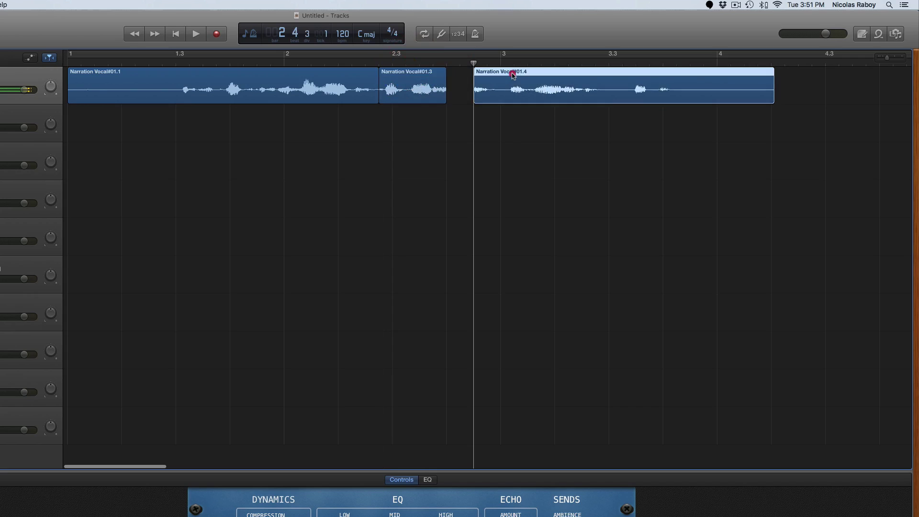
{"action": "left_click_drag", "start_coordinate": [512, 74], "coordinate": [626, 72]}
{"action": "left_click_drag", "start_coordinate": [420, 72], "coordinate": [562, 76]}
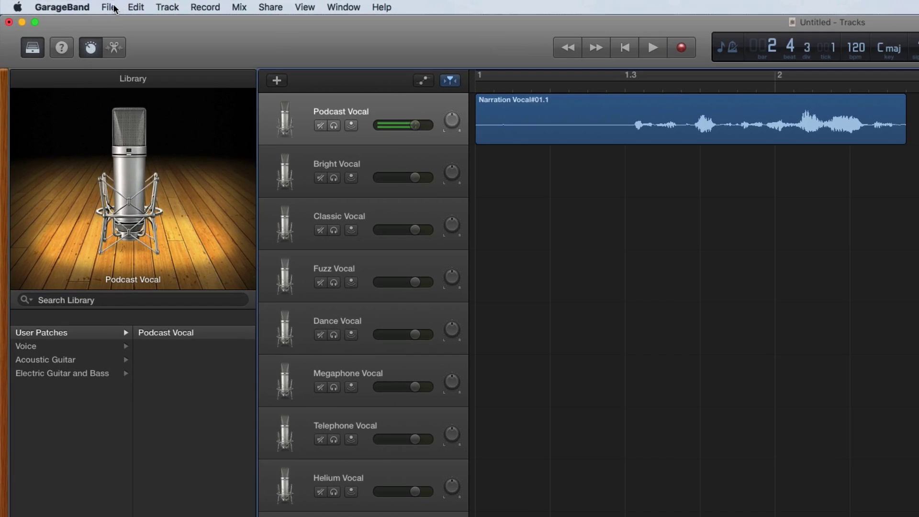
{"action": "left_click", "coordinate": [63, 4]}
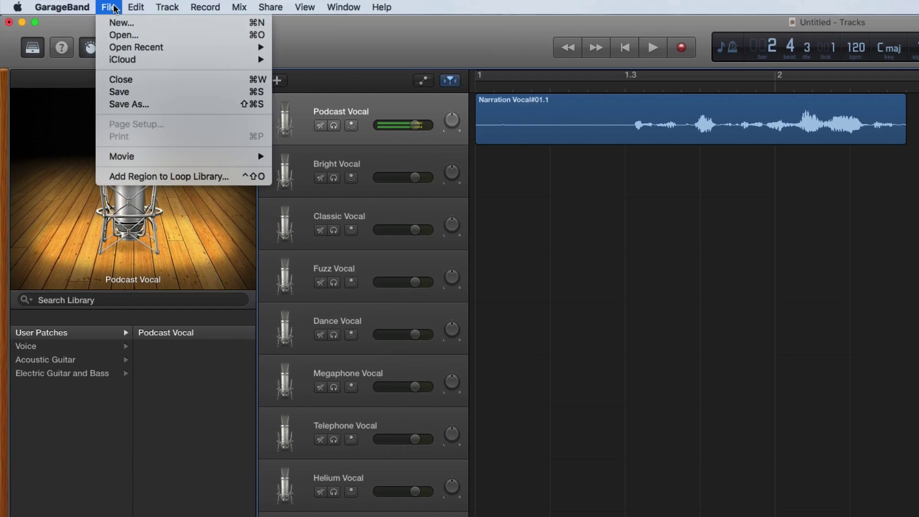
{"action": "mouse_move", "coordinate": [271, 7]}
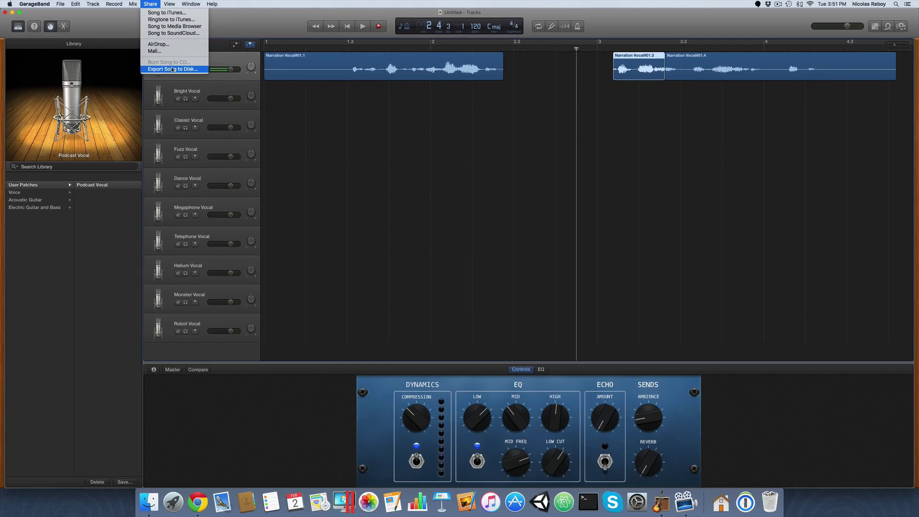
{"action": "left_click", "coordinate": [309, 124]}
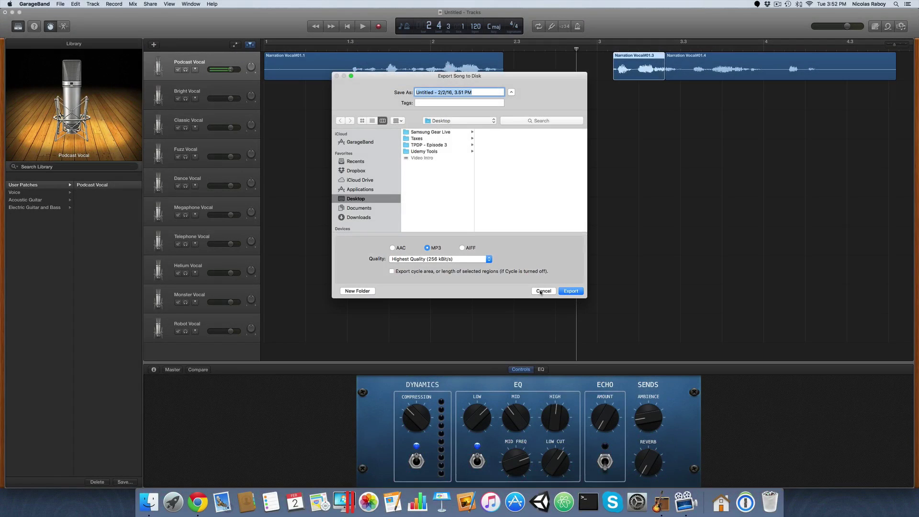
{"action": "left_click", "coordinate": [542, 290]}
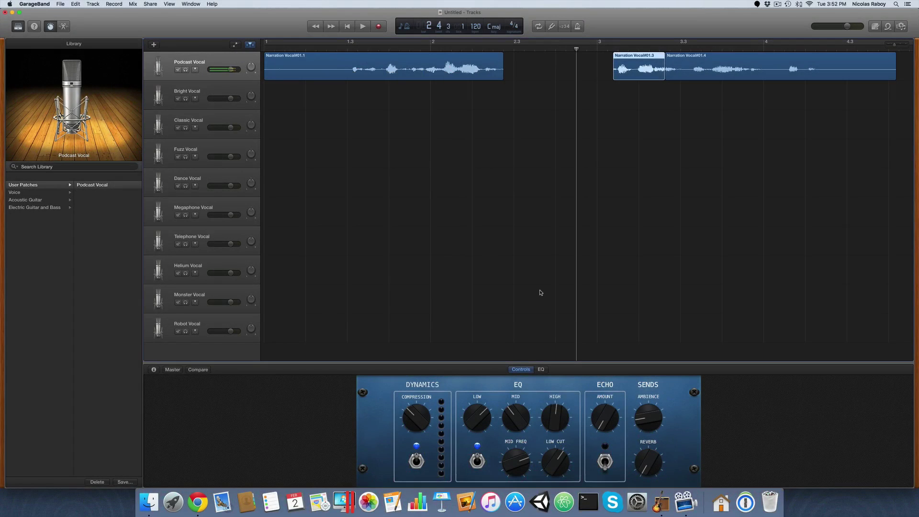